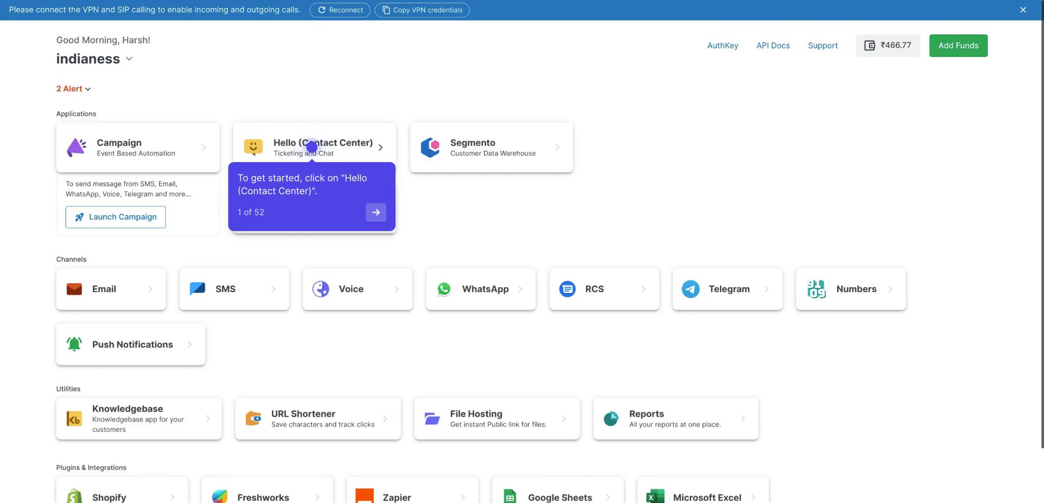
# Step: From the Hello bots page, start a new bot and set its type to Lex
pyautogui.click(312, 146)
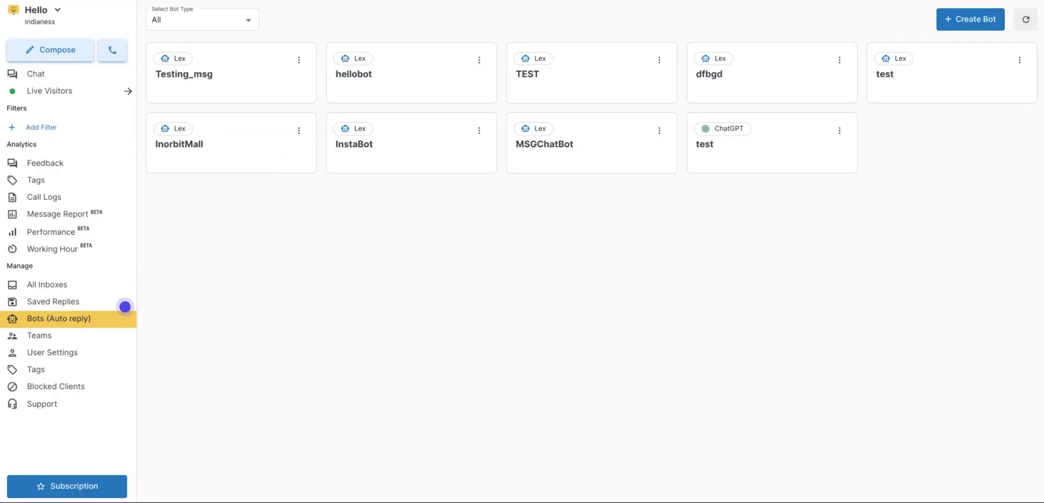
pyautogui.click(110, 319)
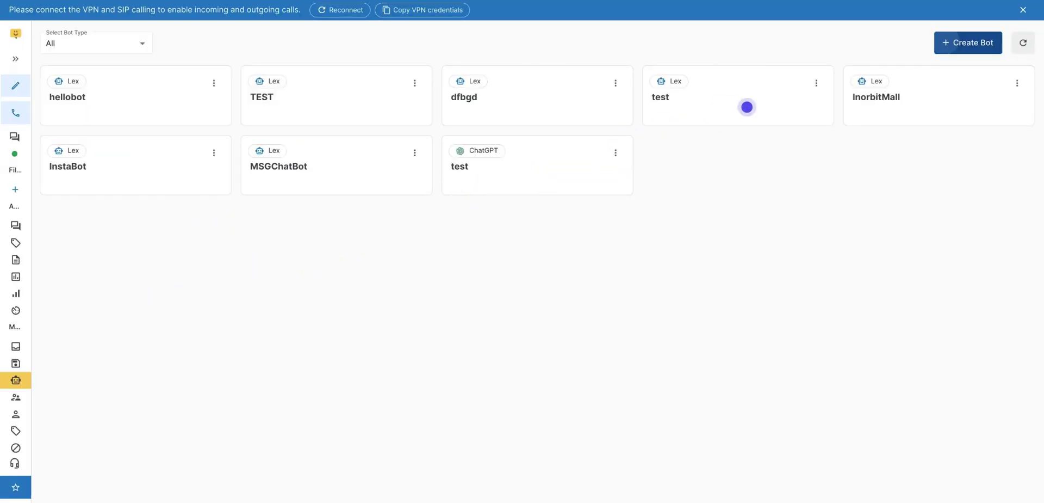
pyautogui.click(945, 42)
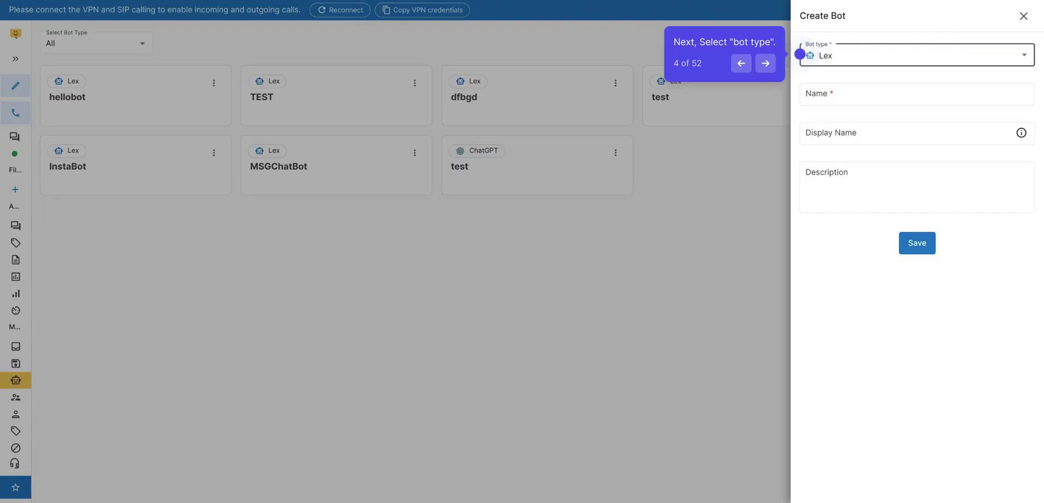
pyautogui.click(827, 54)
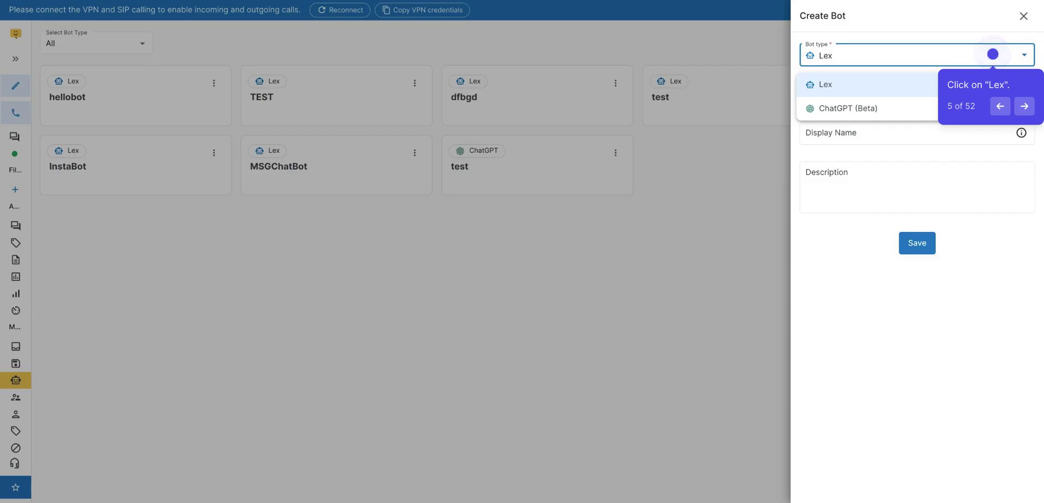
pyautogui.click(994, 53)
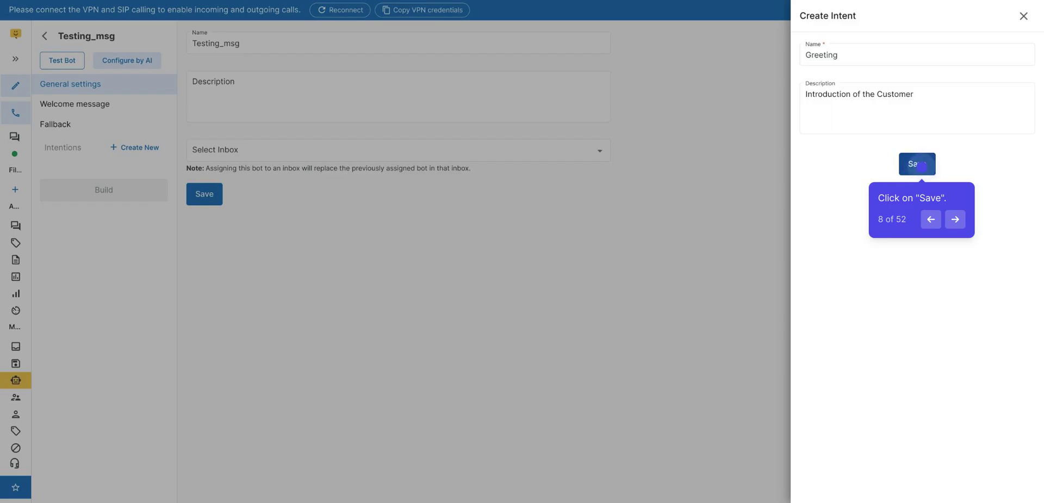
# Step: Save the Greeting intent with queries hi, h, hey, hello, hii and enter its welcome reply
pyautogui.click(918, 163)
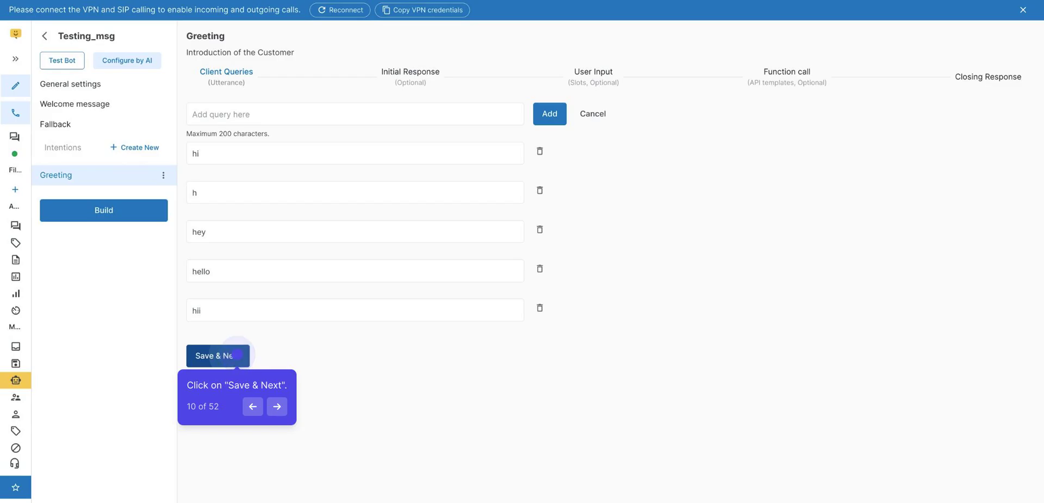
pyautogui.click(237, 355)
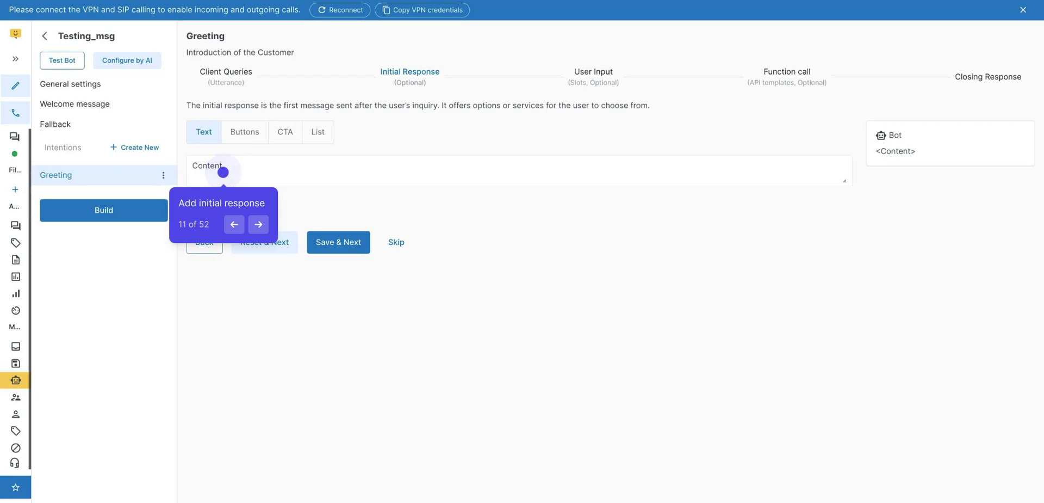
pyautogui.click(223, 172)
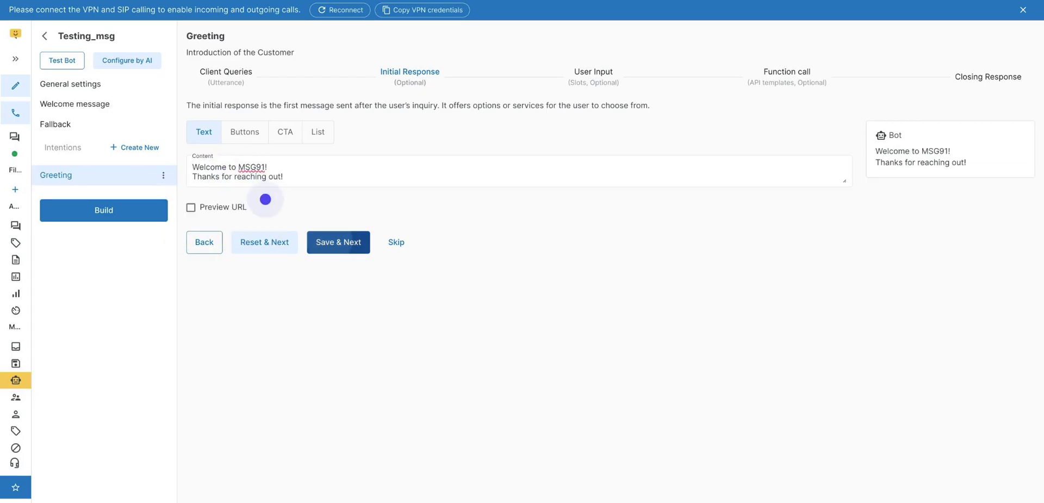
# Step: Add Name and Contact user inputs to Greeting, each AlphaNumeric with 0 max retries
pyautogui.click(330, 240)
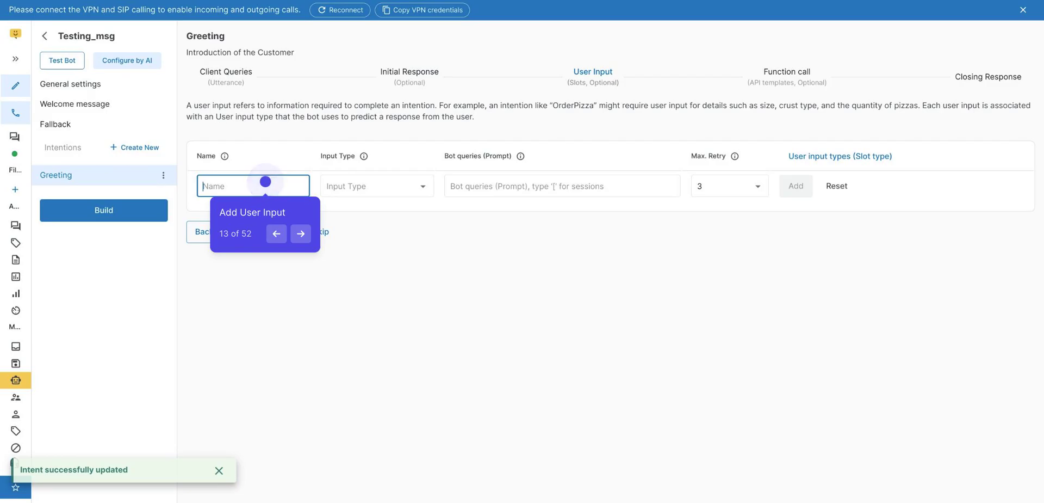
pyautogui.write('Name')
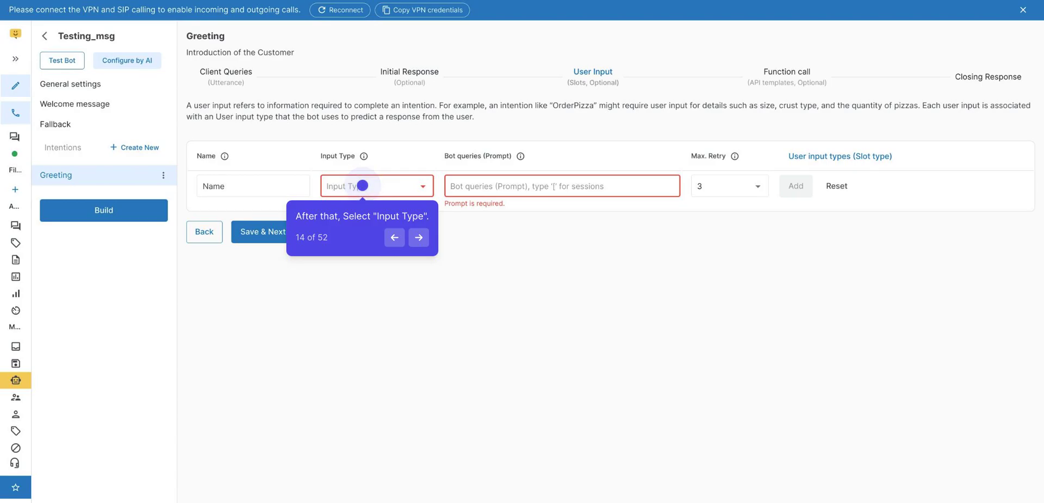
pyautogui.click(362, 185)
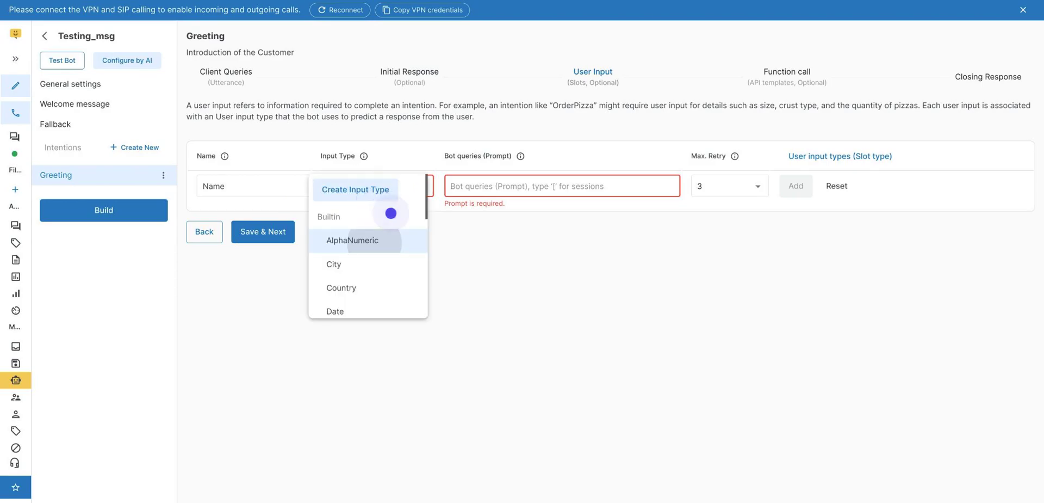
pyautogui.click(417, 238)
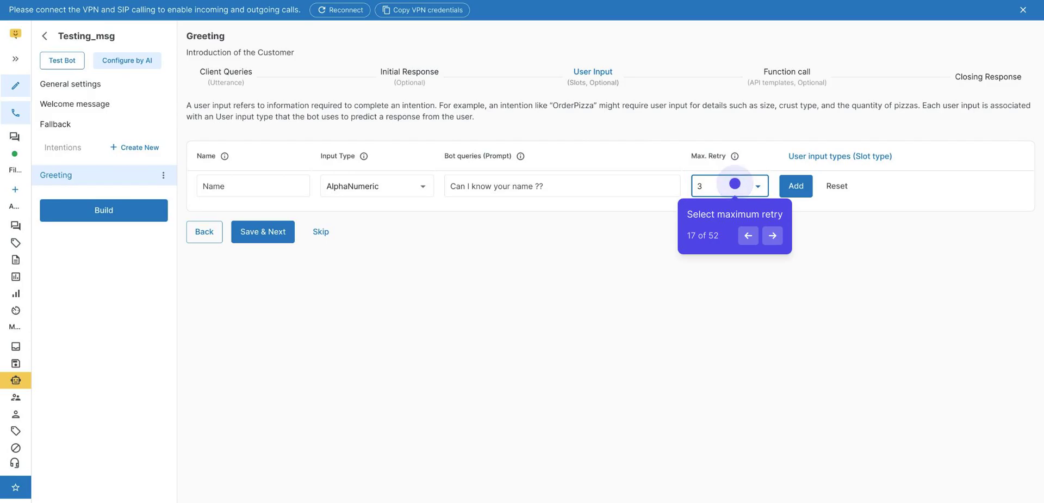
pyautogui.click(735, 184)
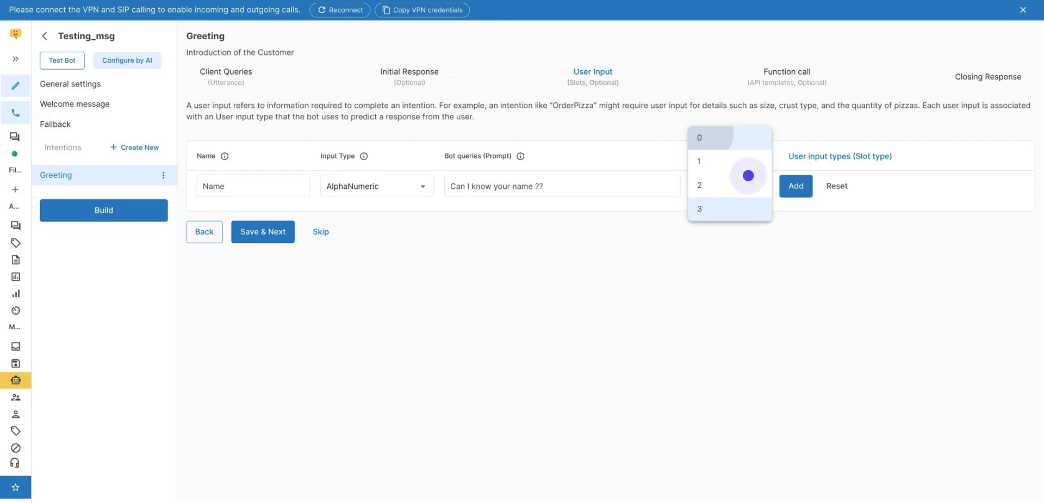
pyautogui.click(749, 171)
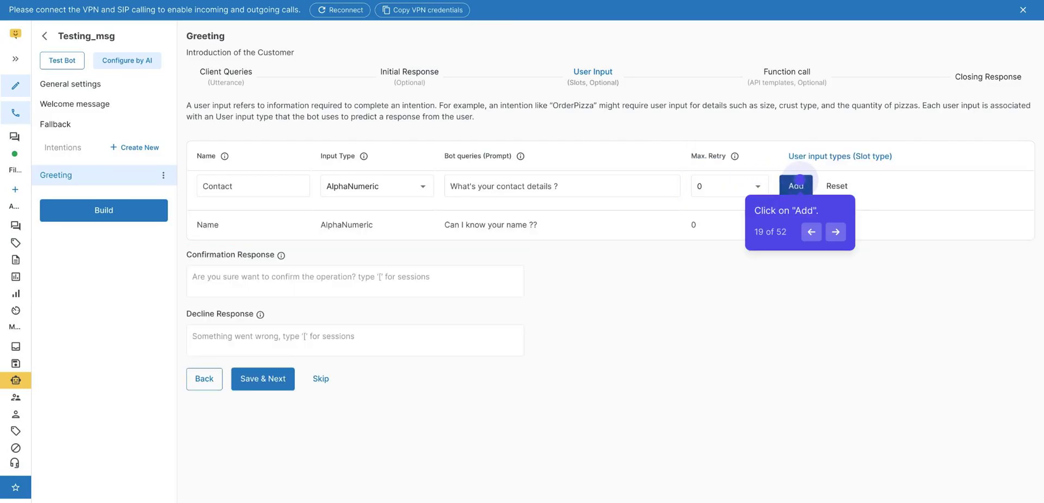
pyautogui.click(784, 179)
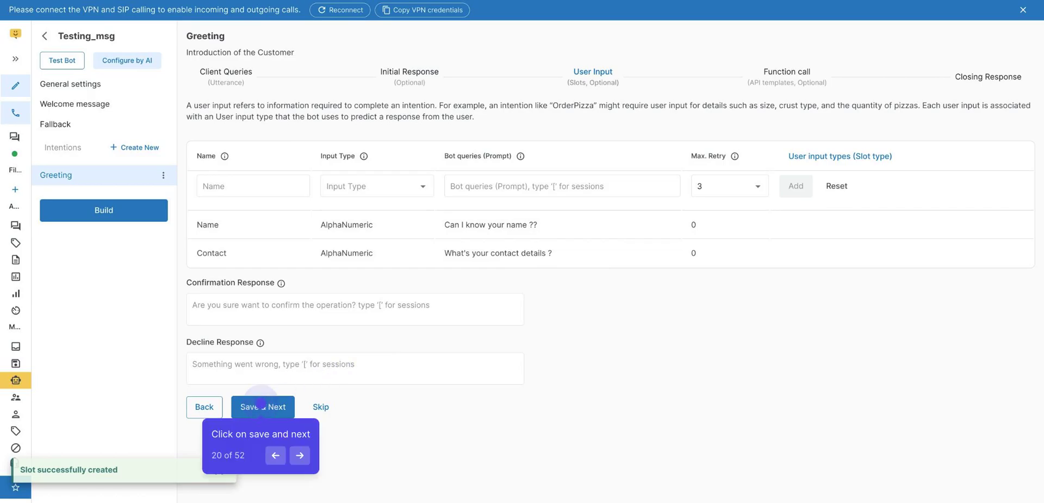
# Step: Save the user inputs, review the API function list, and save the Function Call step
pyautogui.click(262, 405)
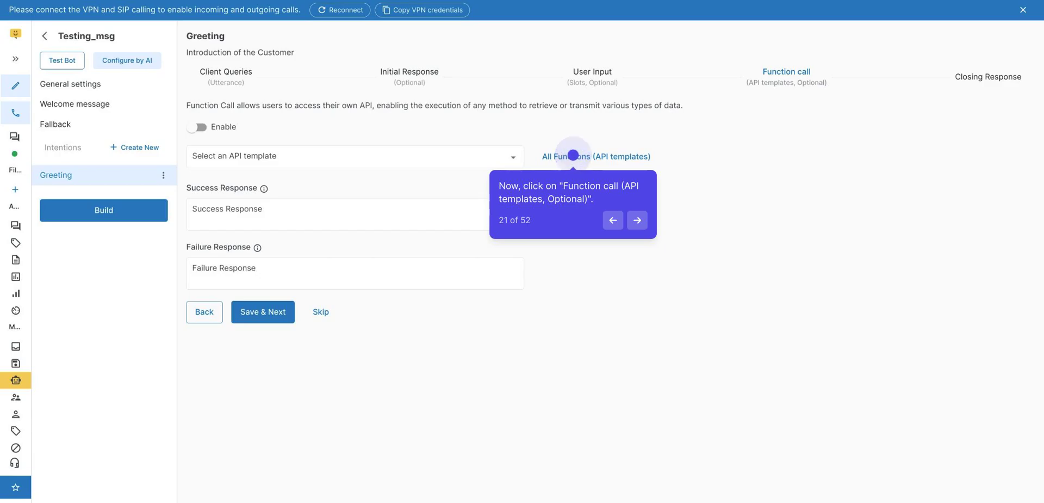
pyautogui.click(573, 155)
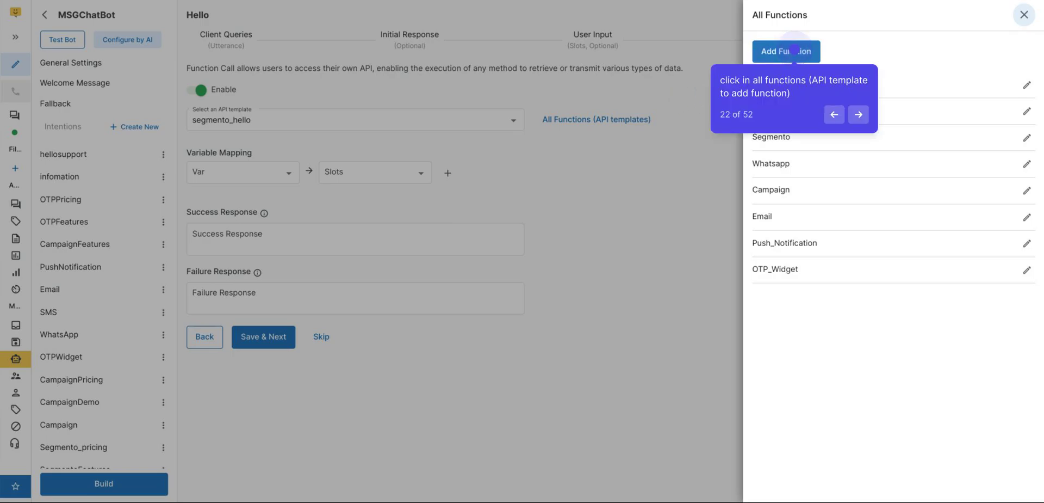
pyautogui.click(795, 50)
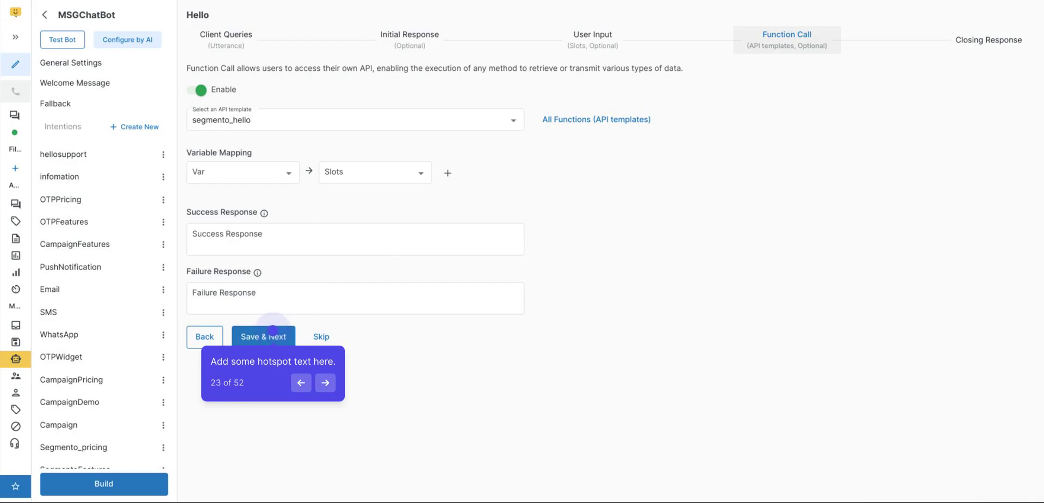
pyautogui.click(273, 332)
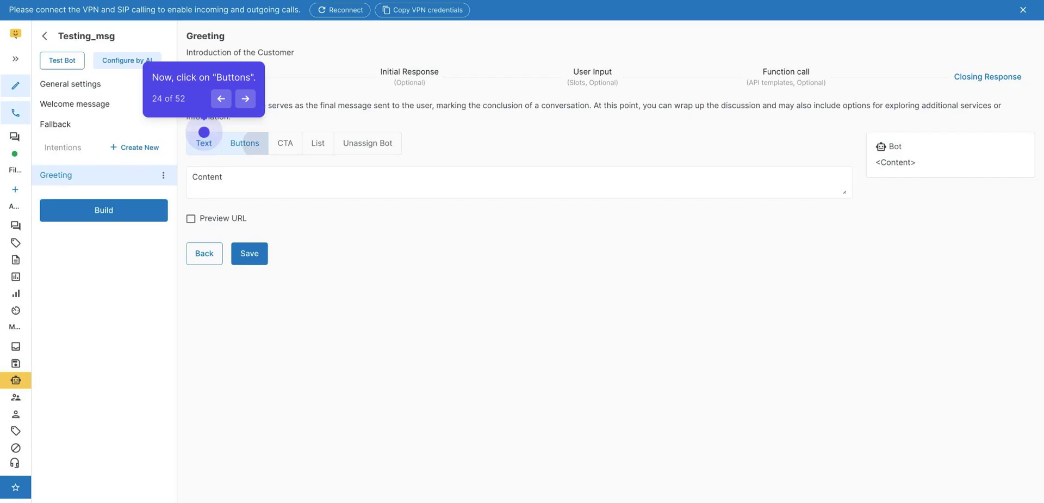
# Step: Save Greeting's closing 'How can I help you ??' with Chat bot query, pricing and demo buttons
pyautogui.click(245, 142)
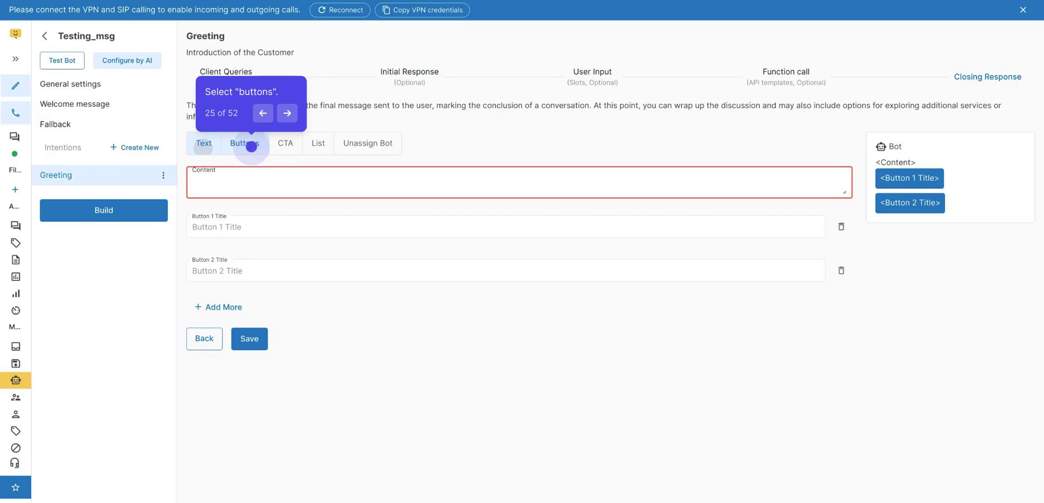
pyautogui.click(285, 143)
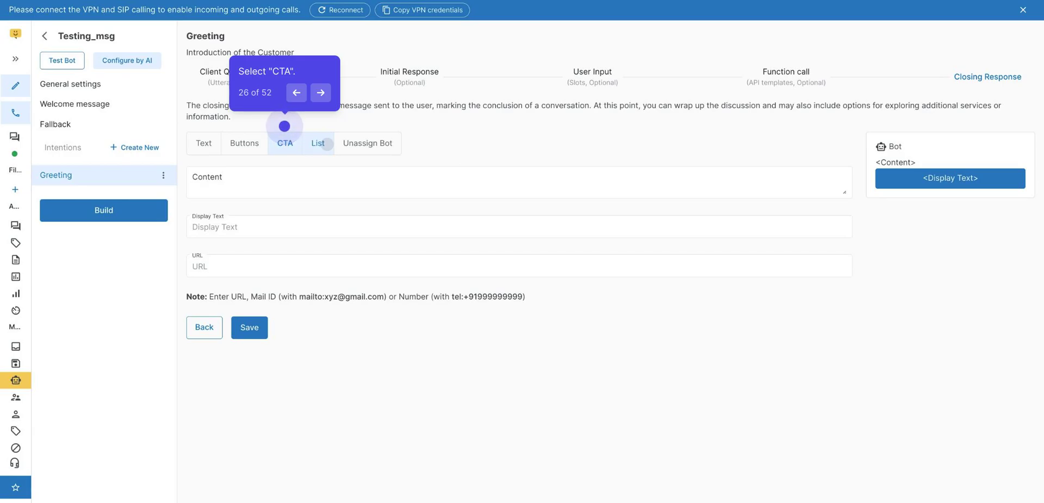
pyautogui.click(284, 126)
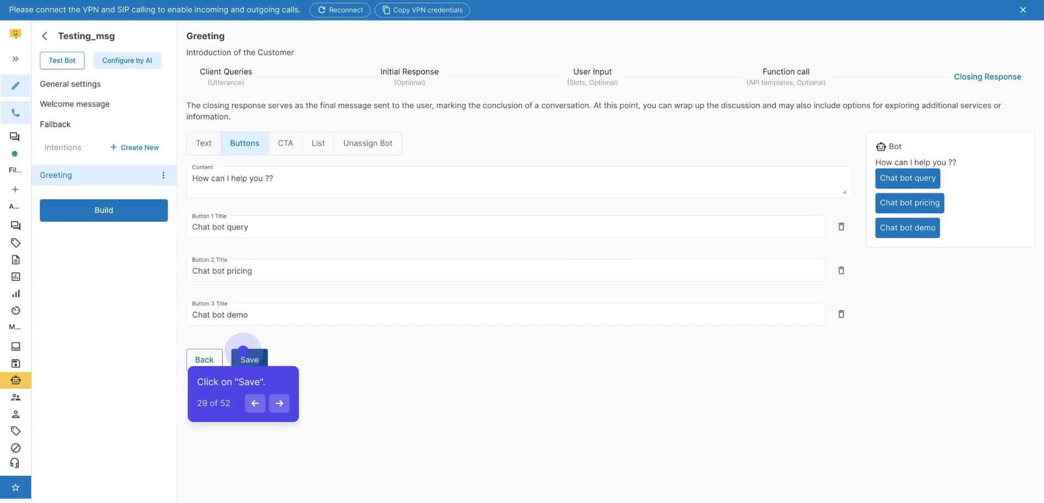
pyautogui.click(245, 354)
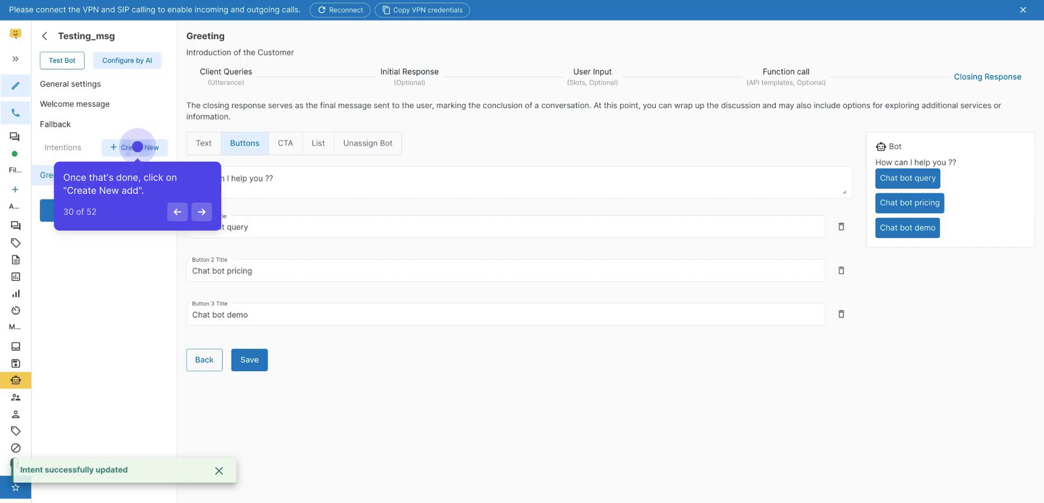
# Step: Create the Chatbotquery intent described 'this is of chatbot query and support' and save its queries
pyautogui.click(138, 146)
pyautogui.write('Chatbotquery')
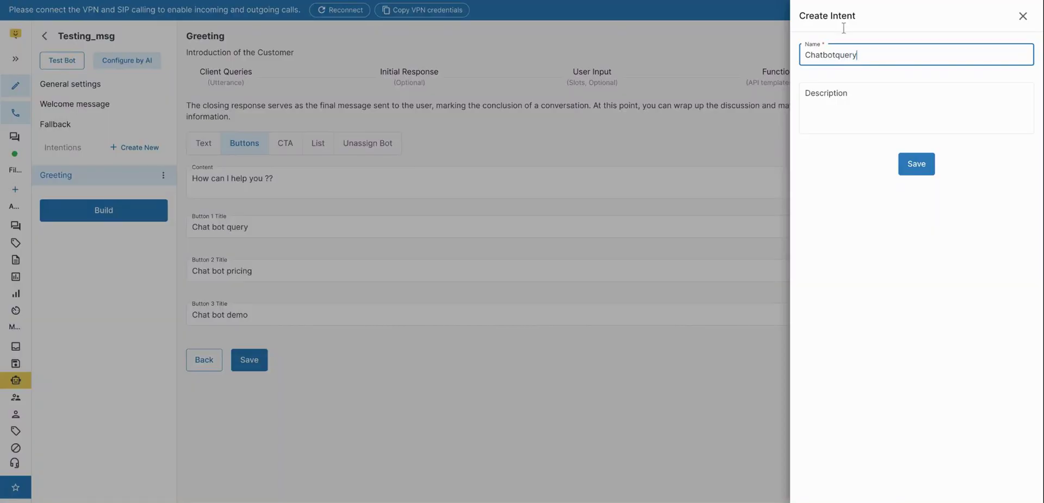
pyautogui.click(891, 94)
pyautogui.write('this is of chatbot query and support')
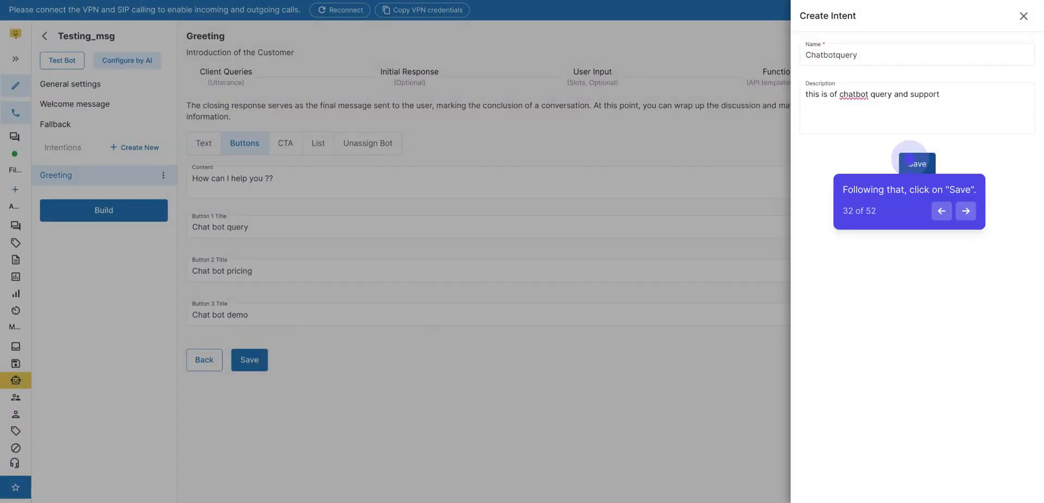
pyautogui.click(916, 163)
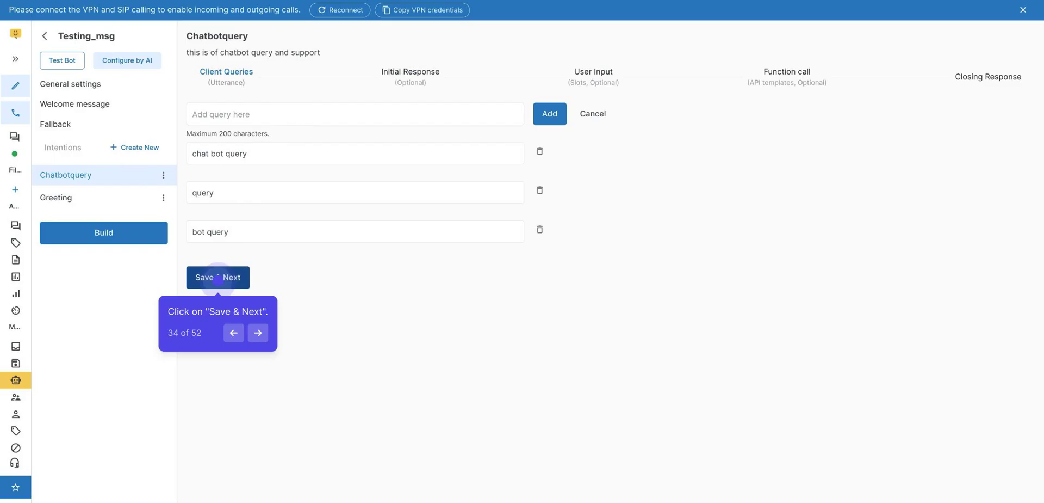
pyautogui.click(217, 278)
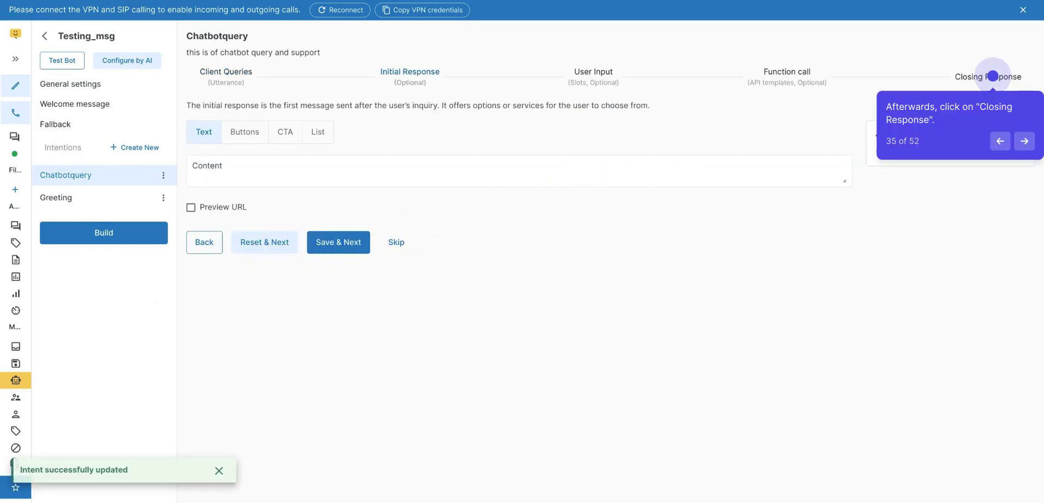
pyautogui.click(992, 76)
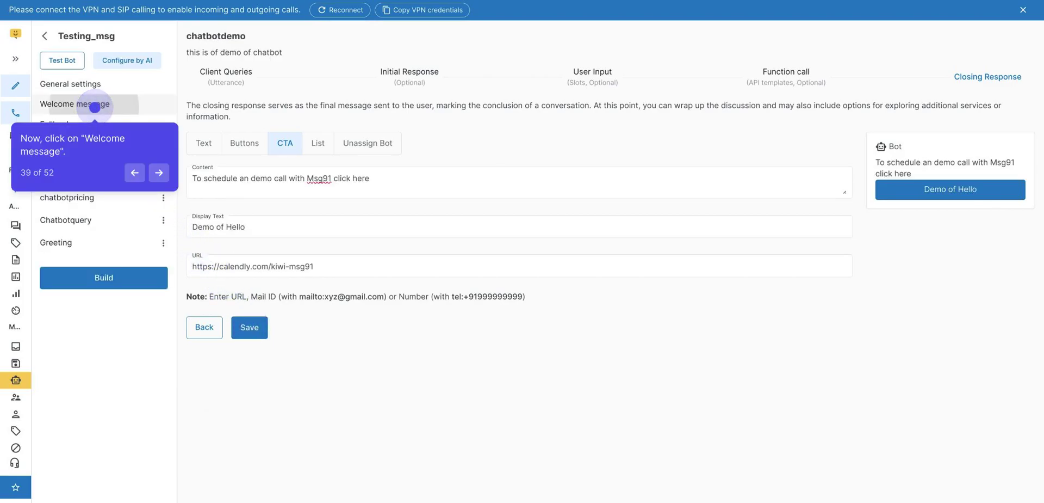
# Step: Save the welcome message and a fallback reply set to never unassign the bot
pyautogui.click(95, 107)
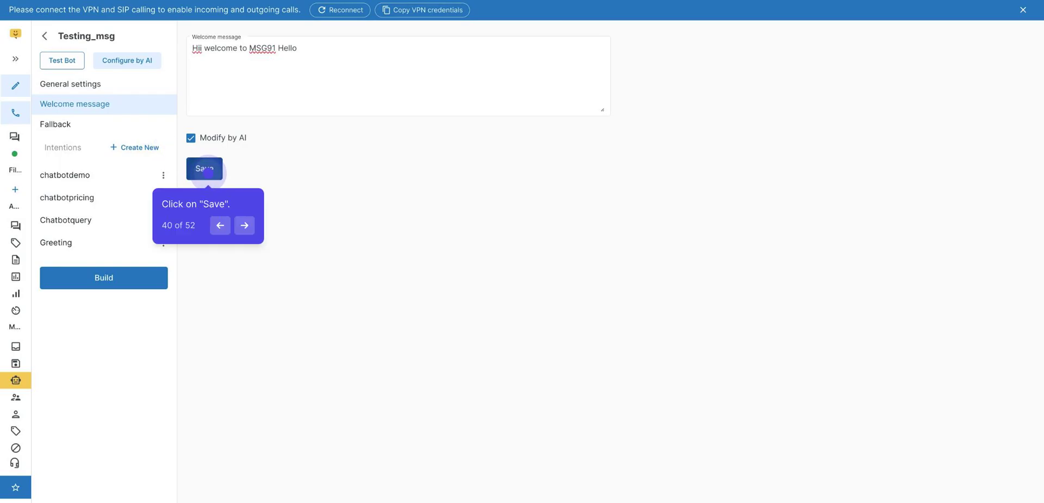
pyautogui.click(205, 169)
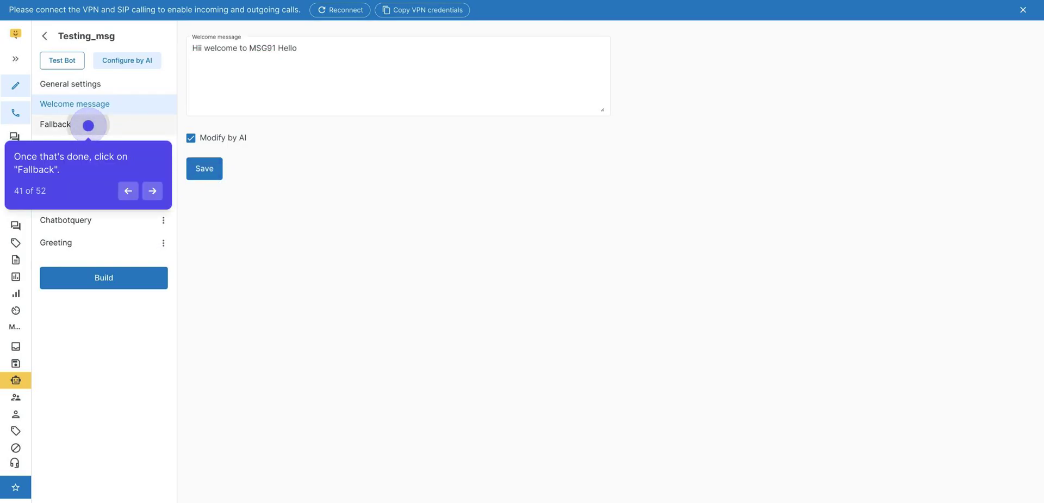
pyautogui.click(88, 126)
pyautogui.click(215, 103)
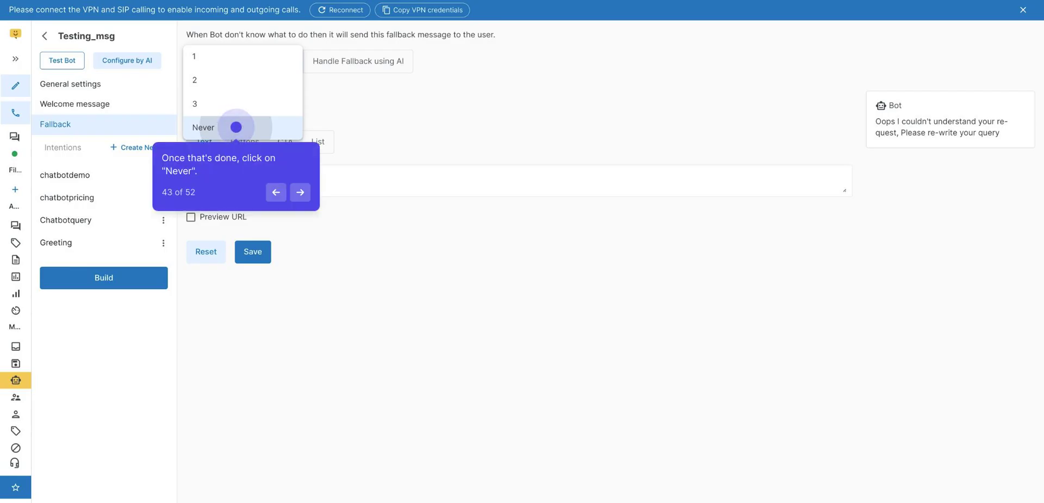
pyautogui.click(236, 127)
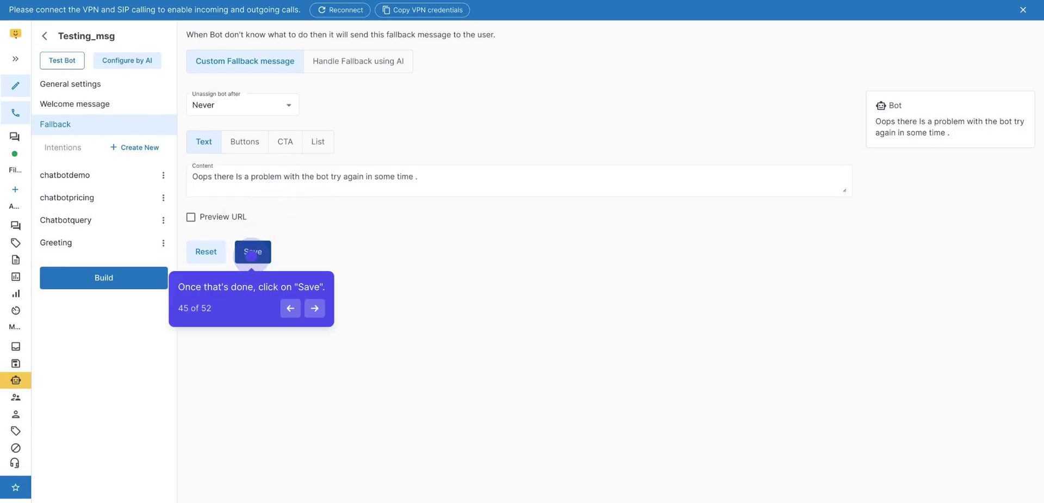
pyautogui.click(251, 255)
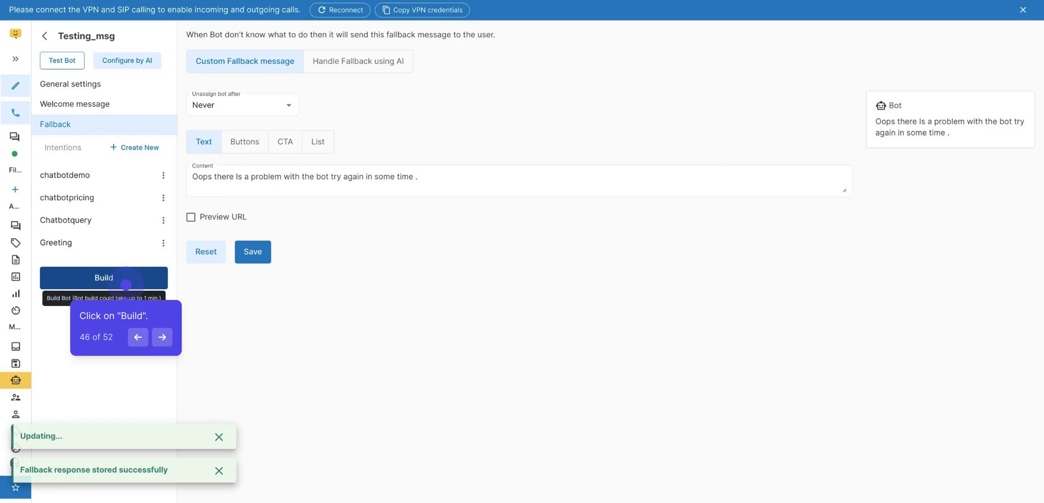
# Step: Build the Testing_msg bot and open its test chat
pyautogui.click(125, 284)
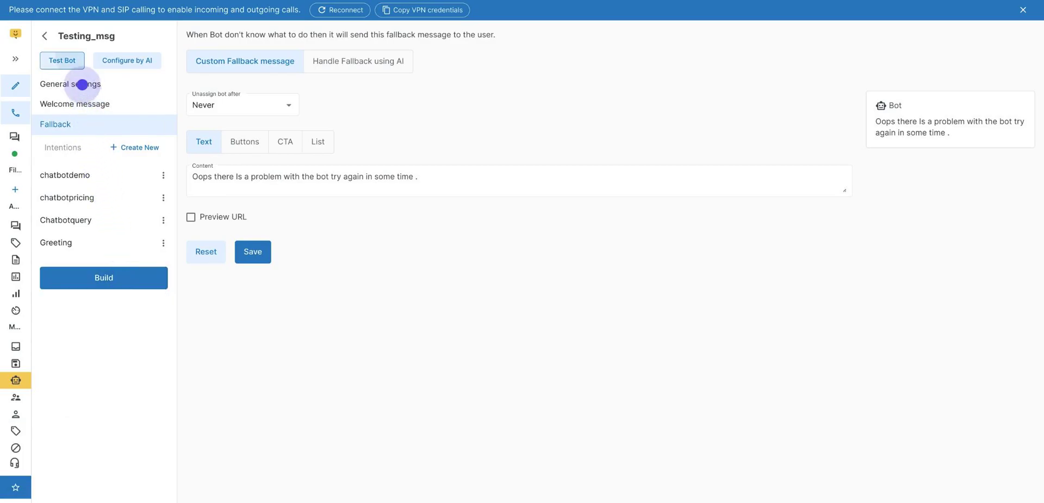
pyautogui.click(76, 57)
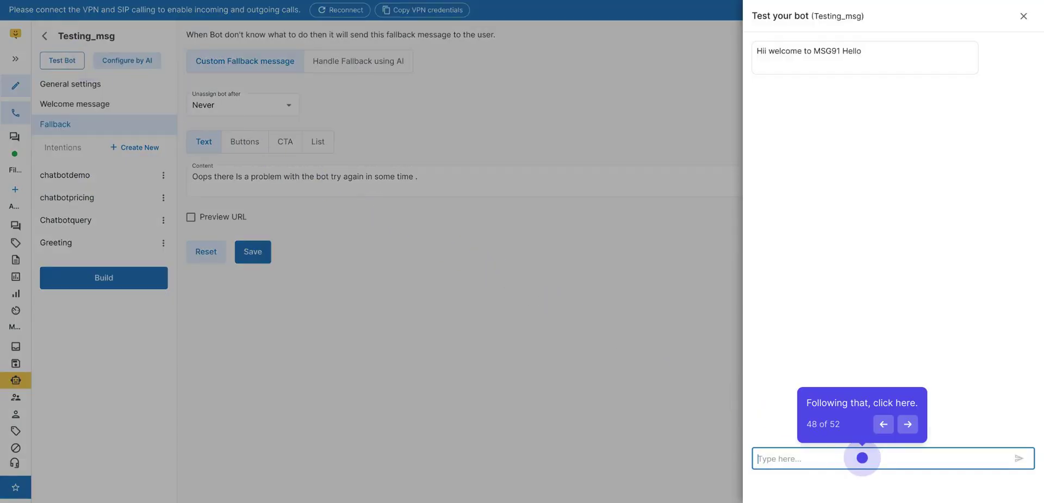